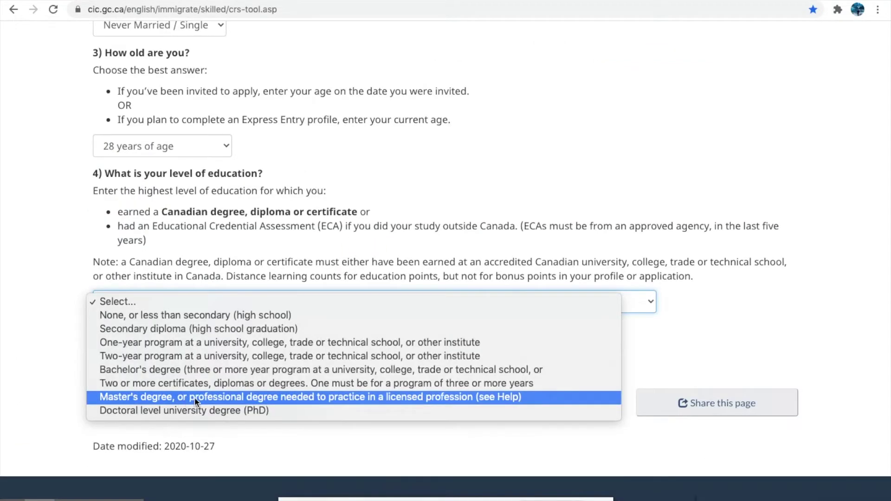
Step: Set the education level to Master's degree or professional degree, and answer No to having earned a Canadian degree, diploma or certificate
click(194, 397)
scroll(377, 358, down, 2)
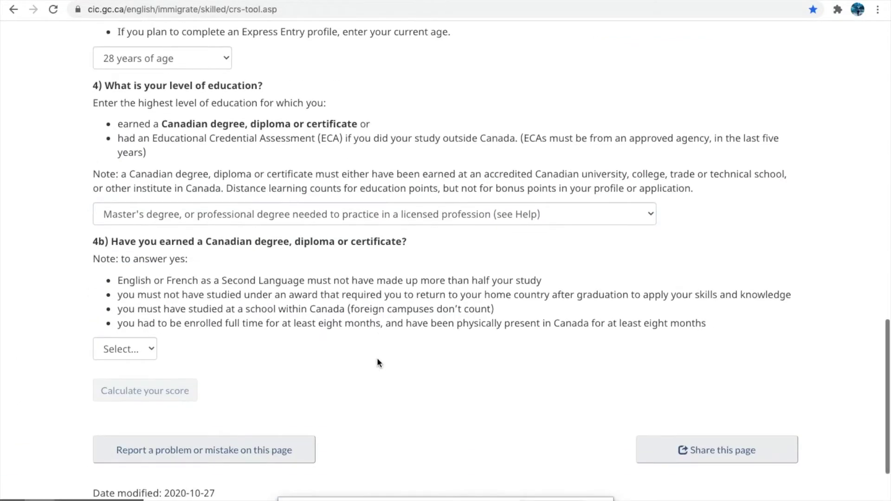
drag(165, 238, 278, 239)
click(268, 271)
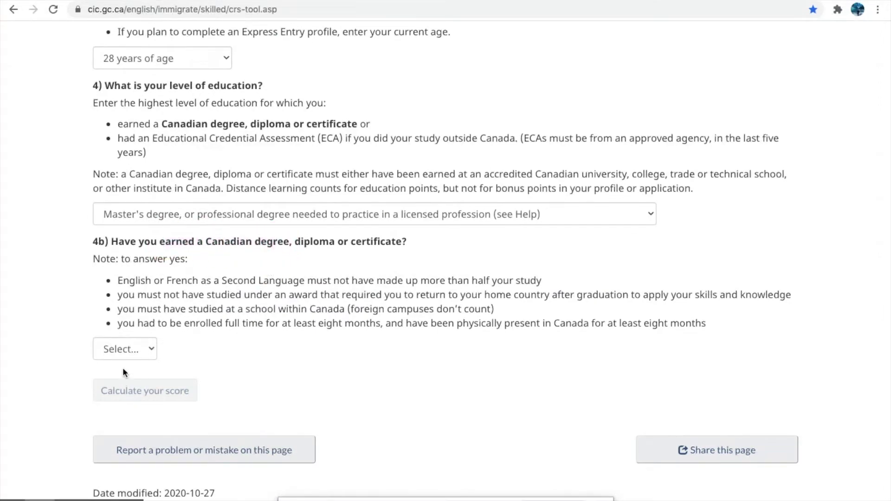
click(132, 349)
click(132, 368)
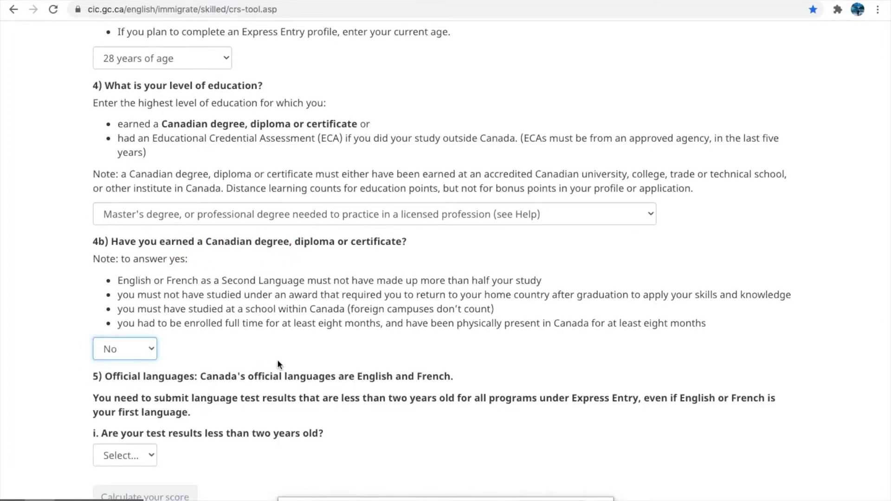
Step: Answer Yes to the official languages question about test results being less than two years old
scroll(277, 359, down, 3)
drag(113, 244, 214, 245)
click(252, 252)
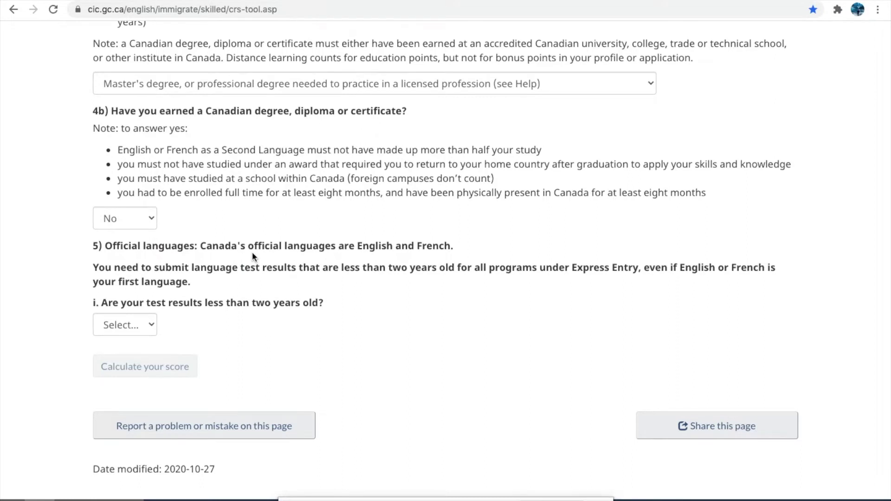
scroll(251, 274, down, 1)
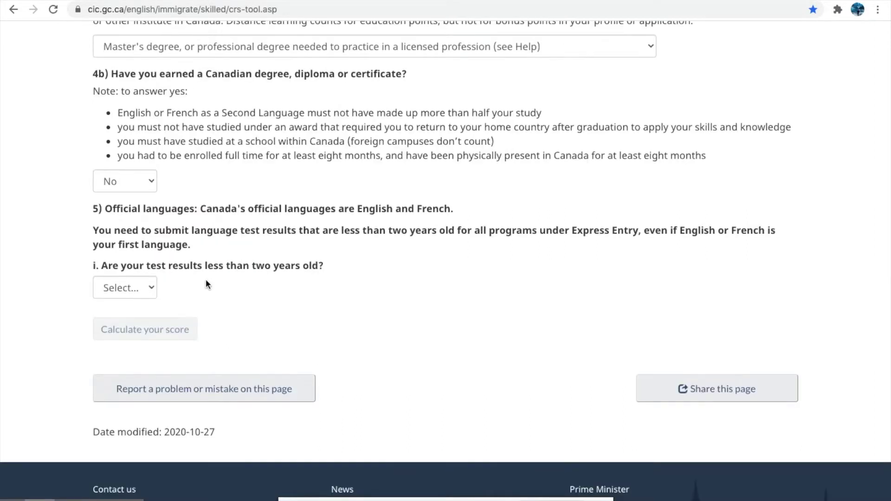
scroll(205, 279, down, 1)
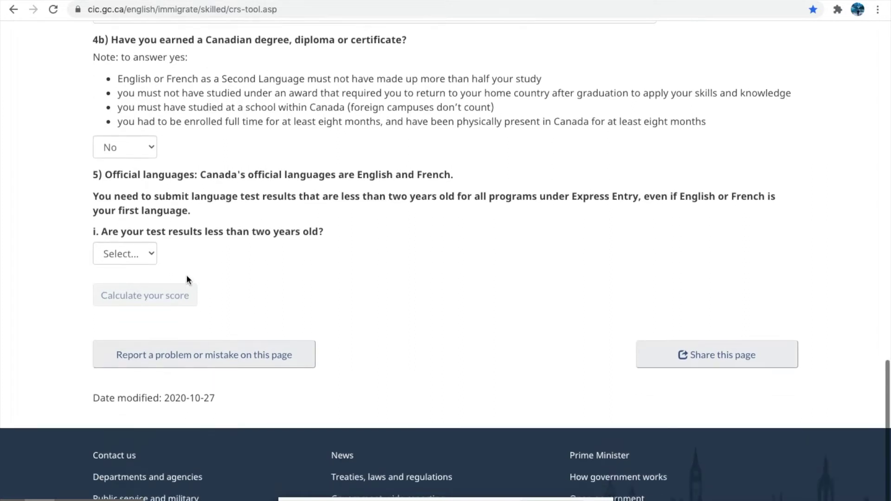
click(131, 256)
click(129, 280)
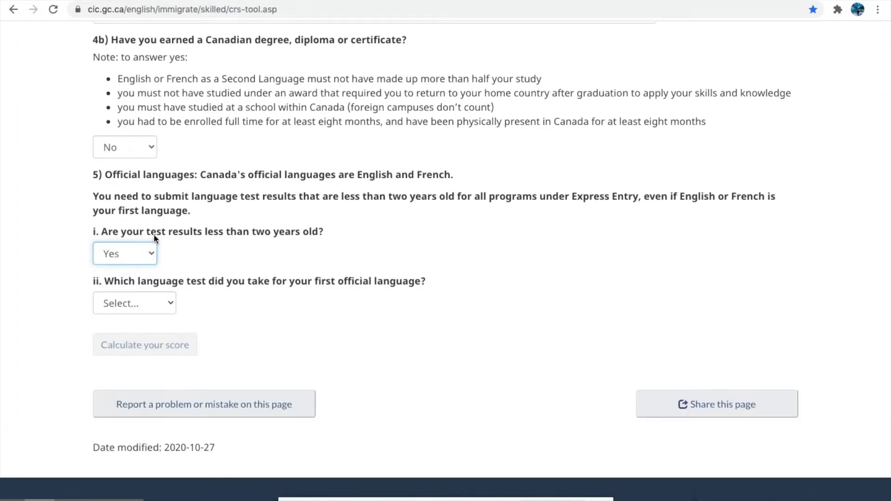
drag(167, 230, 324, 235)
click(362, 247)
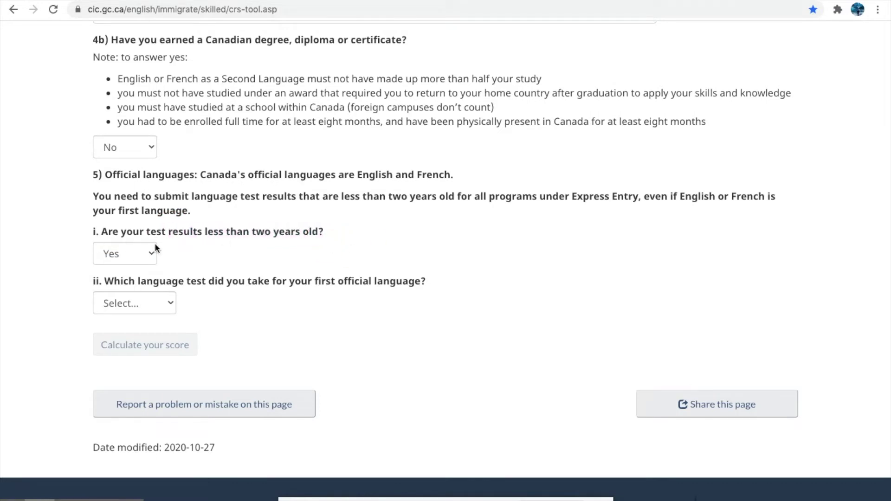
Step: Choose IELTS as the language test taken for the first official language
scroll(294, 248, down, 1)
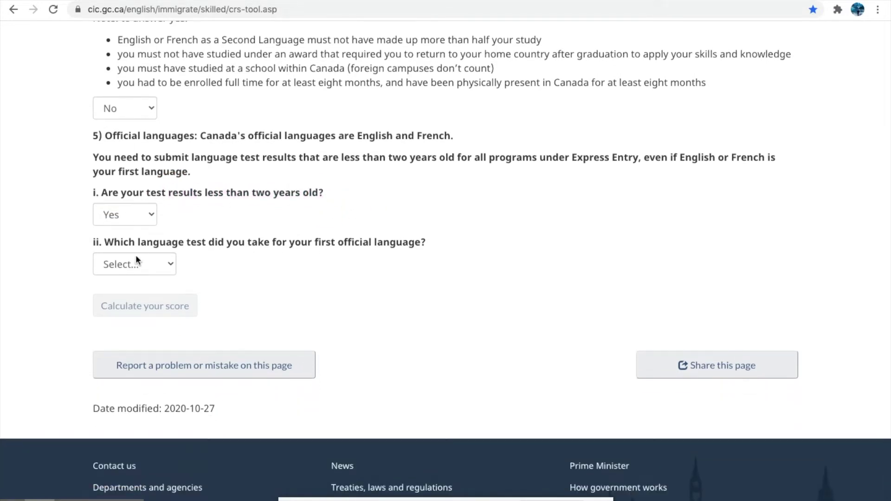
drag(171, 241, 253, 245)
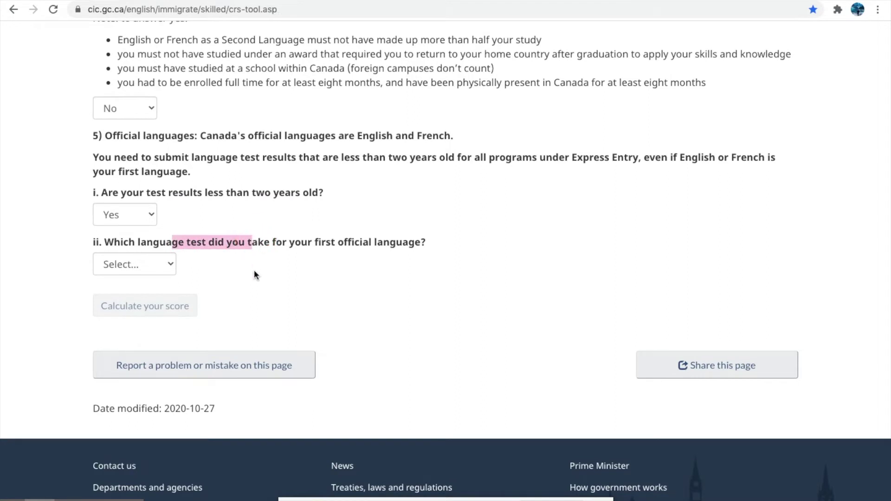
click(132, 263)
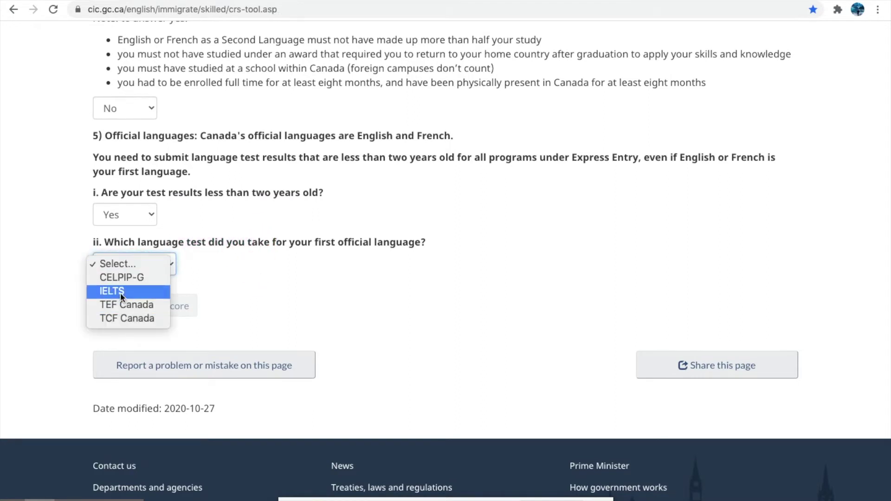
click(241, 276)
Step: Set the IELTS scores to Speaking 7.5 – 9.0, Listening 8.5 – 9.0, Reading 8.0 – 9.0 and Writing 7.5 – 9.0
scroll(370, 288, down, 3)
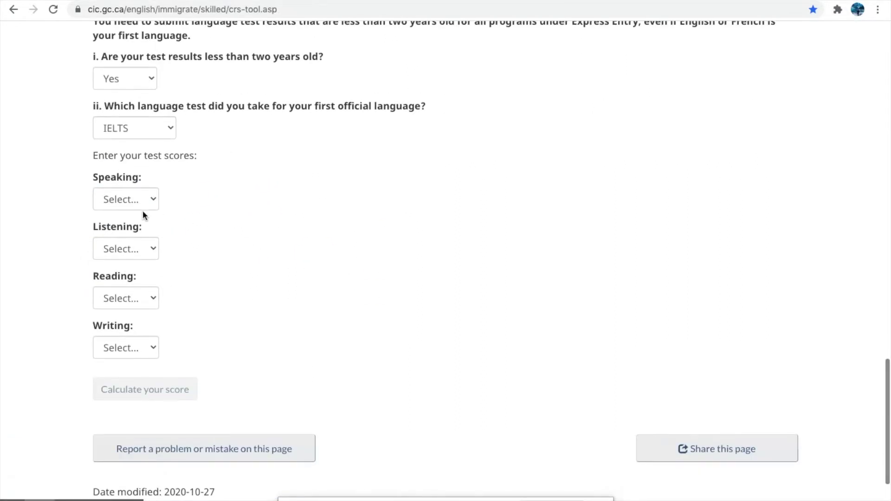
click(130, 204)
click(126, 211)
click(136, 251)
click(129, 263)
click(127, 297)
click(125, 310)
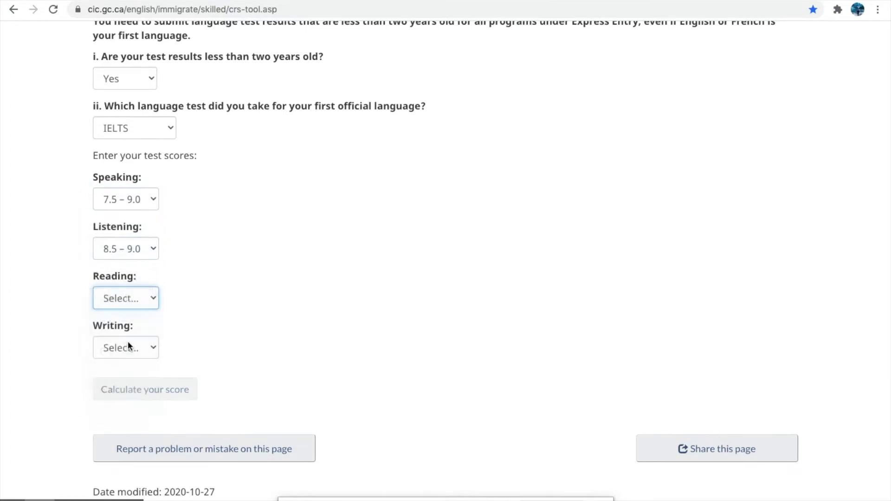
click(127, 344)
click(126, 356)
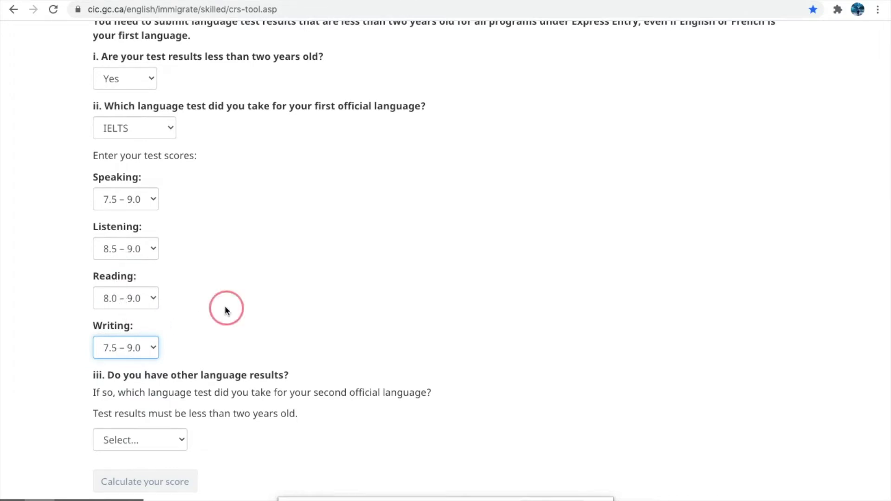
click(121, 199)
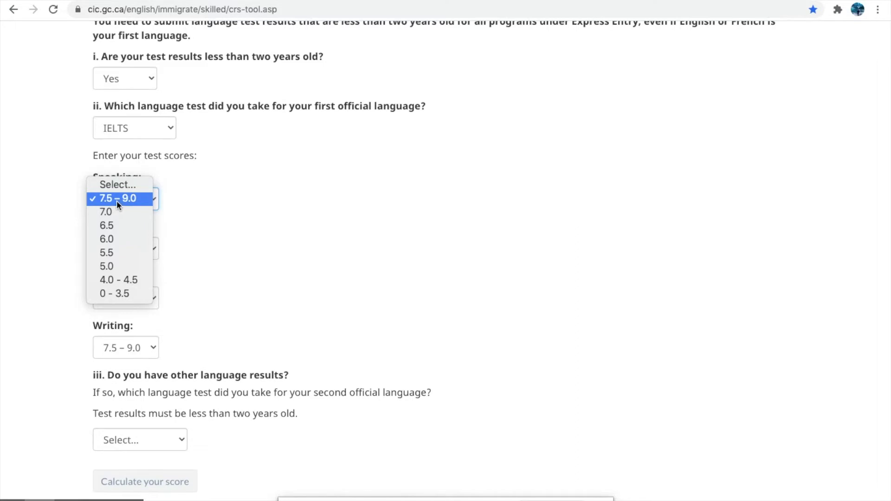
click(219, 205)
key(Tab)
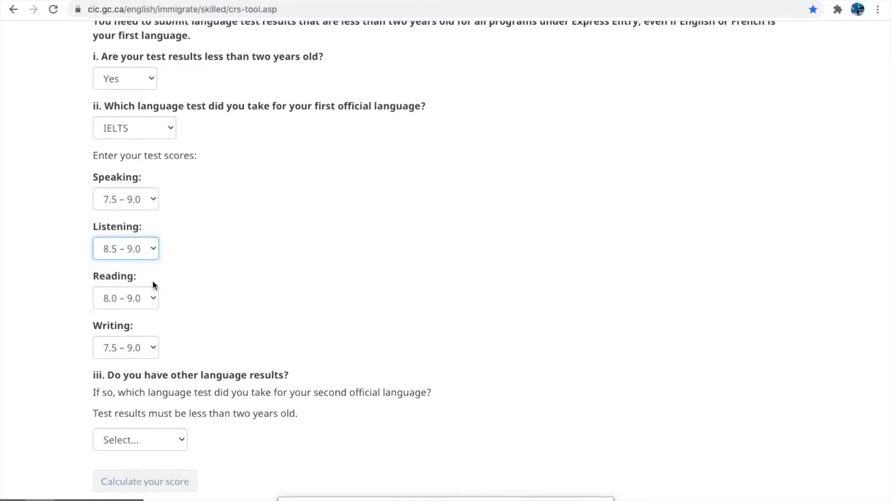
Step: Set the second official language test to not applicable
scroll(246, 299, down, 3)
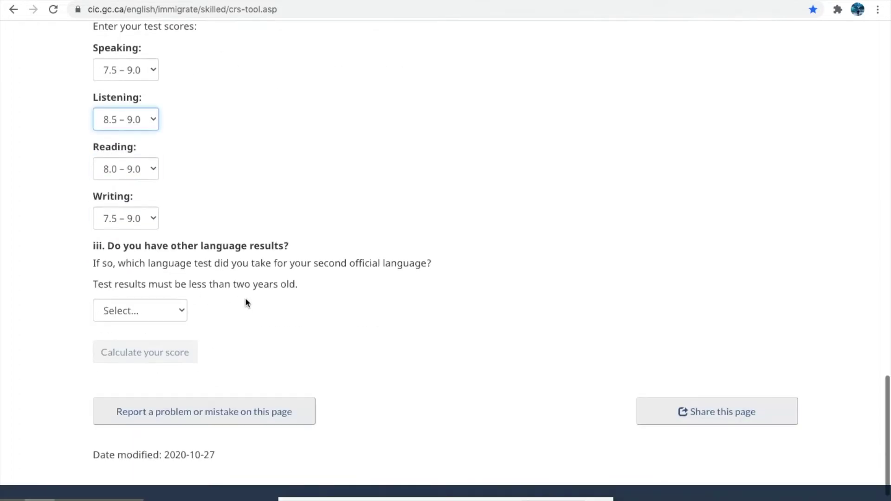
click(135, 311)
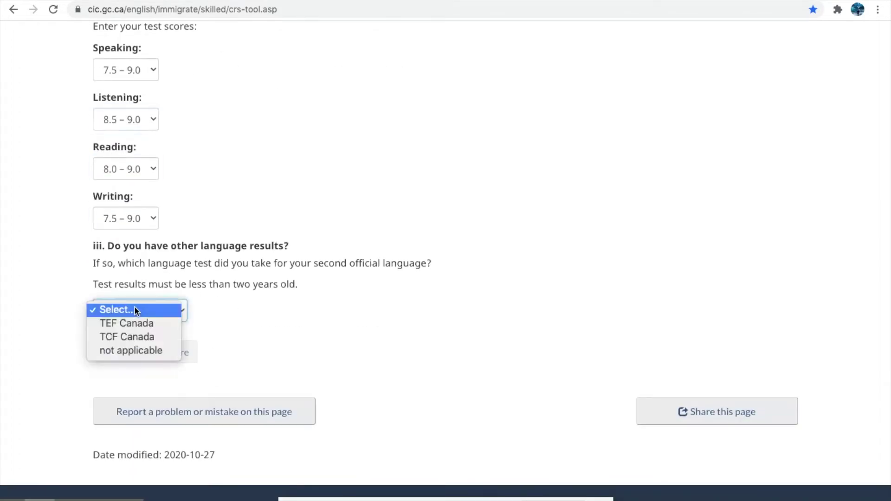
click(142, 346)
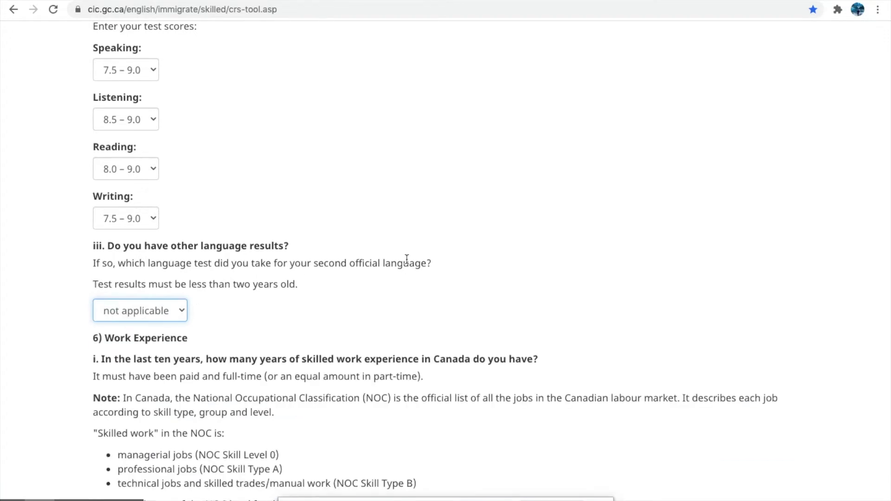
Step: Set the skilled work experience in Canada over the last ten years to None or less than a year
scroll(407, 259, down, 5)
click(178, 303)
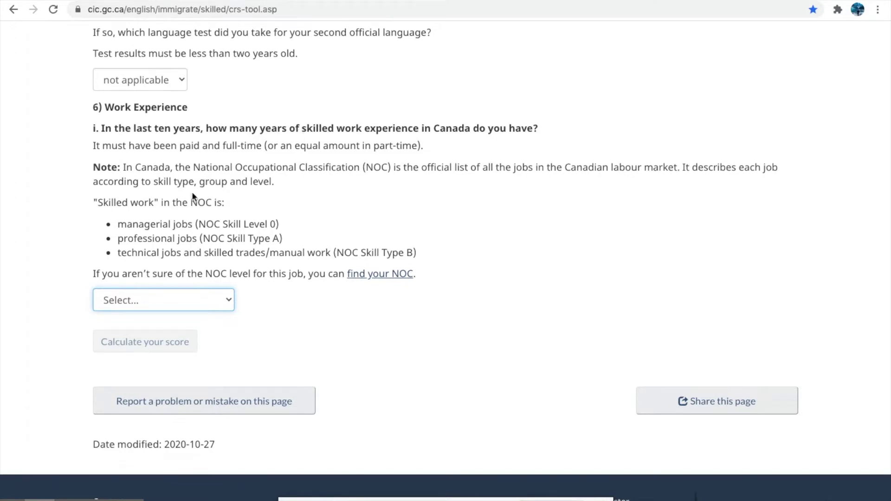
click(144, 299)
click(131, 313)
Step: Set the total foreign skilled work experience in the last 10 years to 3 years or more
scroll(260, 301, down, 2)
drag(155, 236, 280, 234)
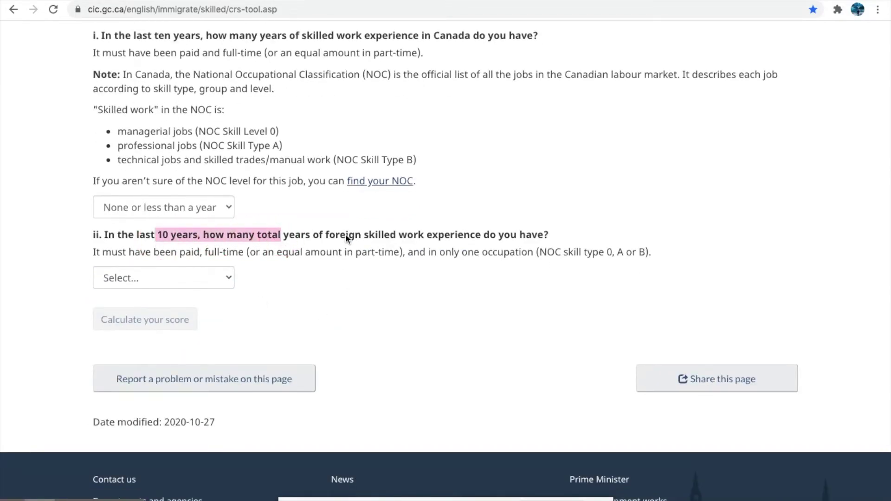
drag(414, 234, 516, 232)
click(422, 214)
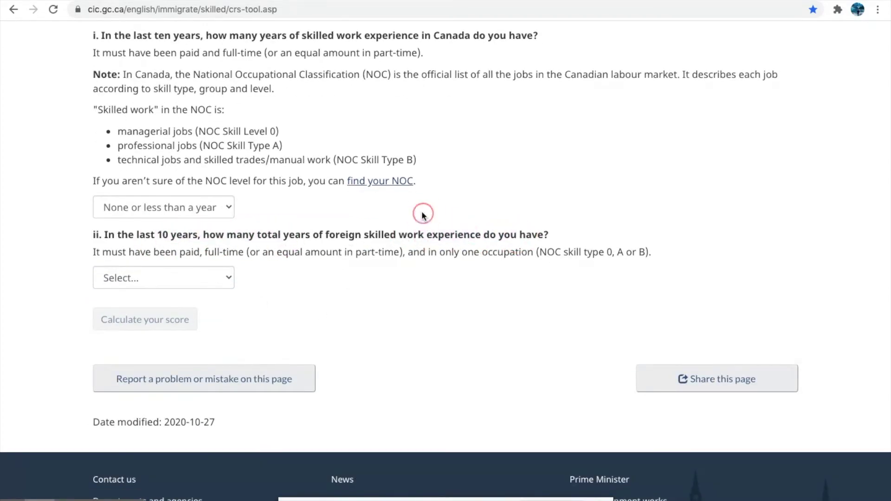
click(184, 277)
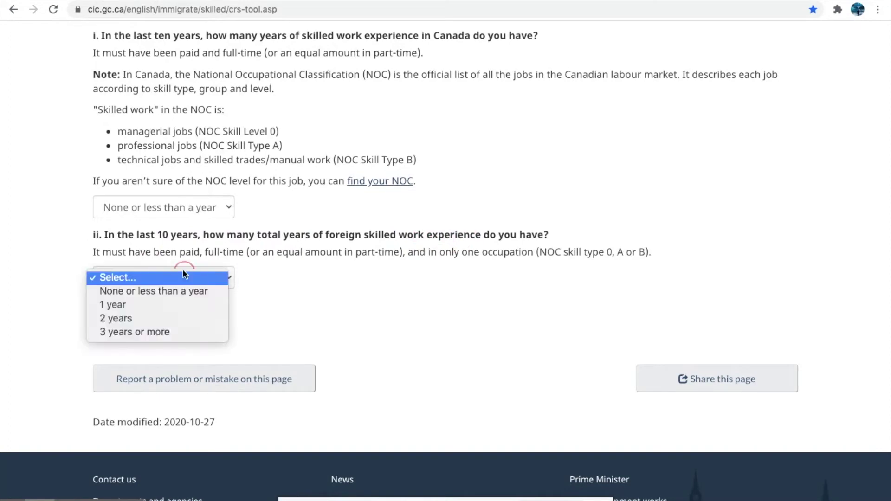
click(157, 332)
click(128, 279)
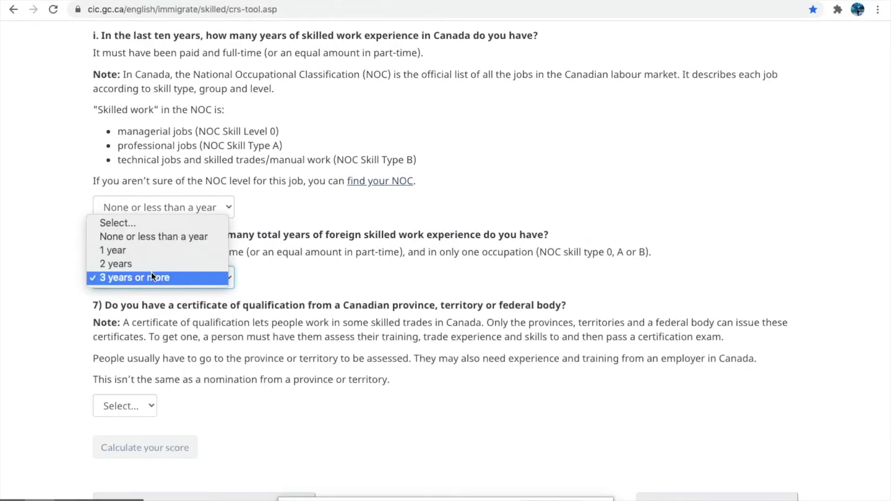
click(330, 281)
Step: Answer No to having a certificate of qualification from a Canadian province, territory or federal body
scroll(331, 281, down, 3)
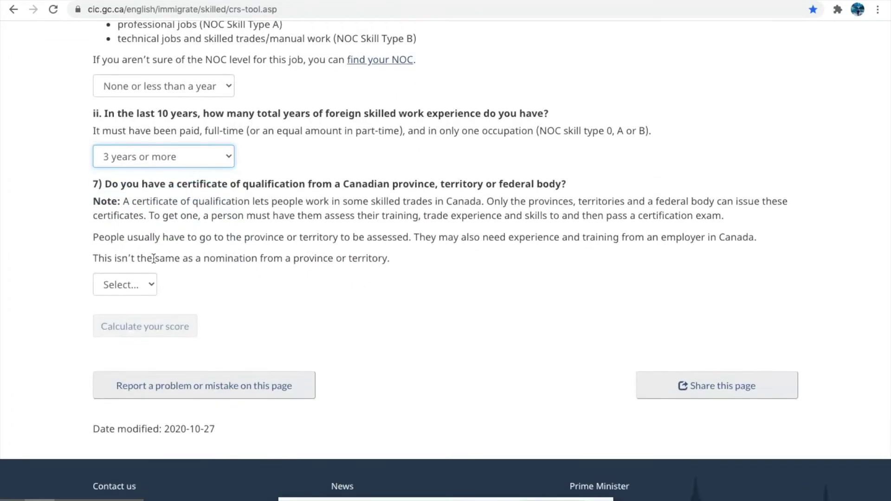
click(132, 285)
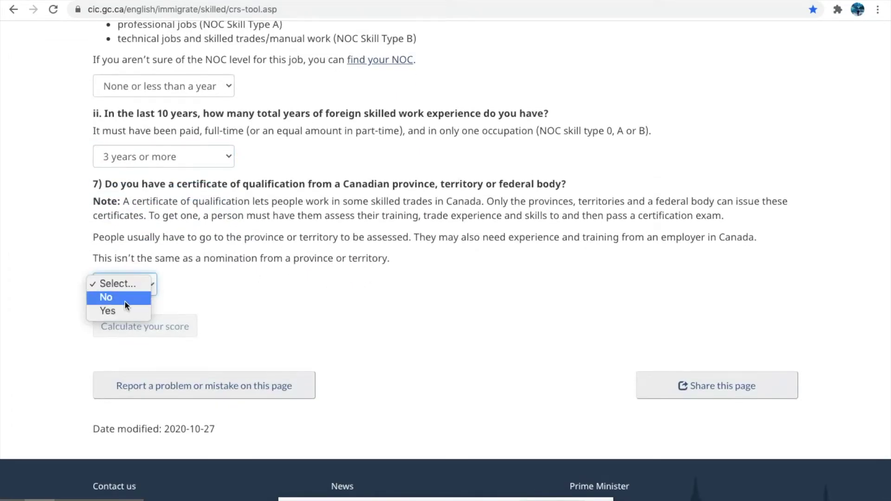
click(124, 299)
click(386, 172)
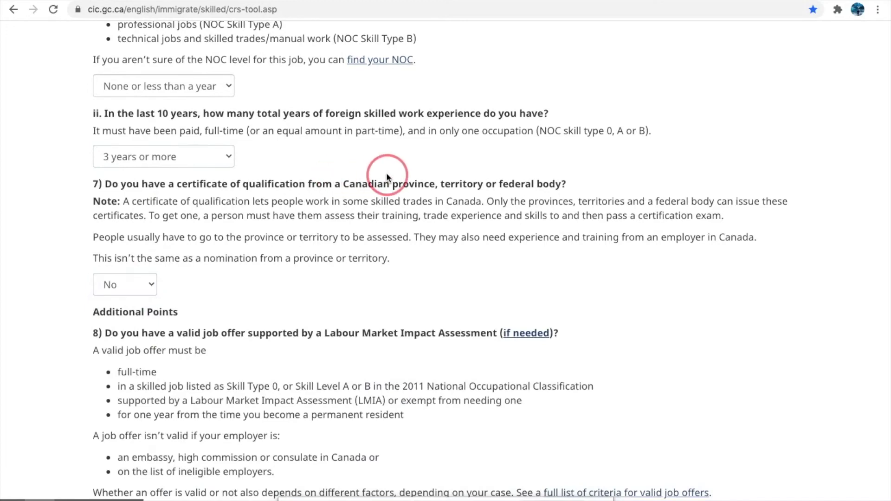
Step: Answer No to having a valid job offer supported by a Labour Market Impact Assessment and No to having a provincial nomination certificate
scroll(318, 238, down, 2)
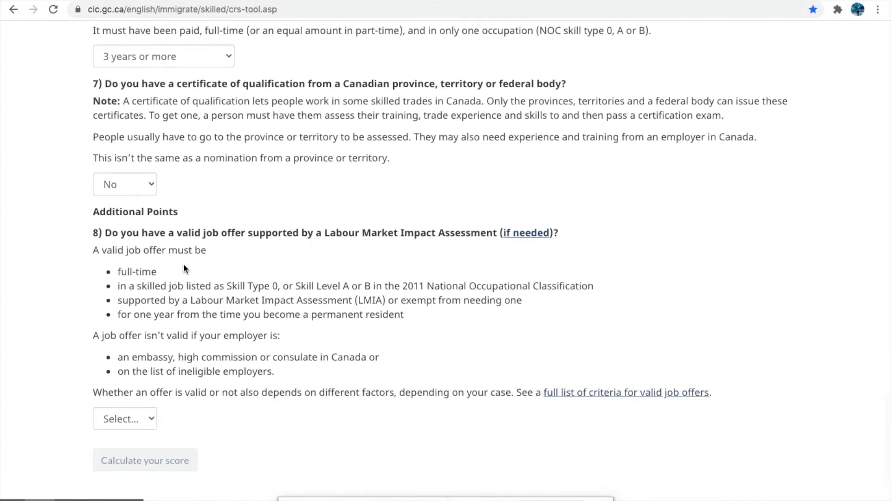
scroll(183, 264, down, 2)
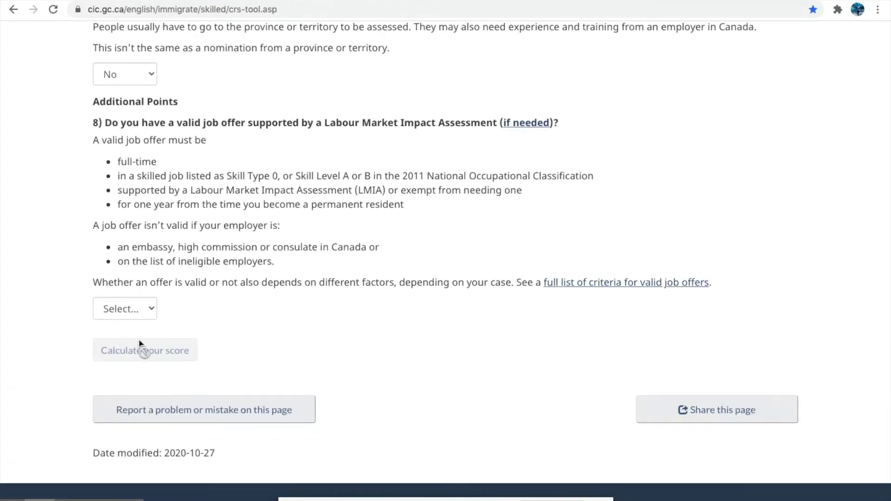
click(123, 309)
click(118, 321)
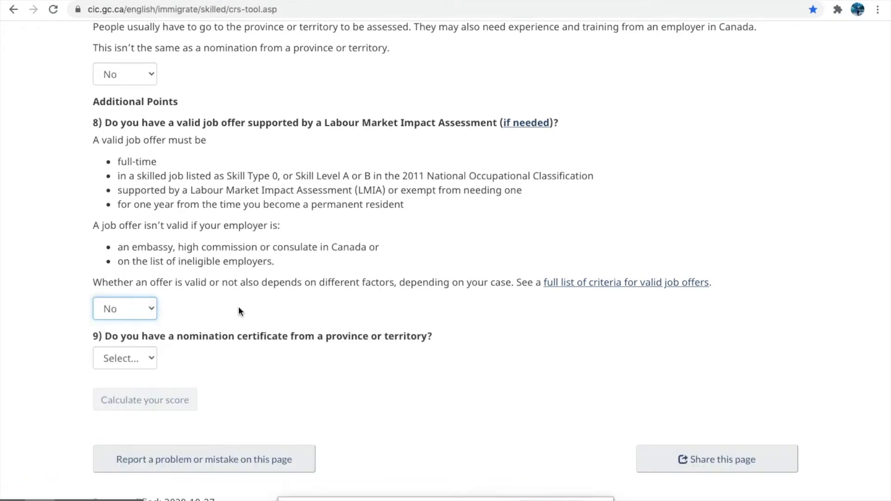
scroll(209, 283, down, 3)
click(130, 213)
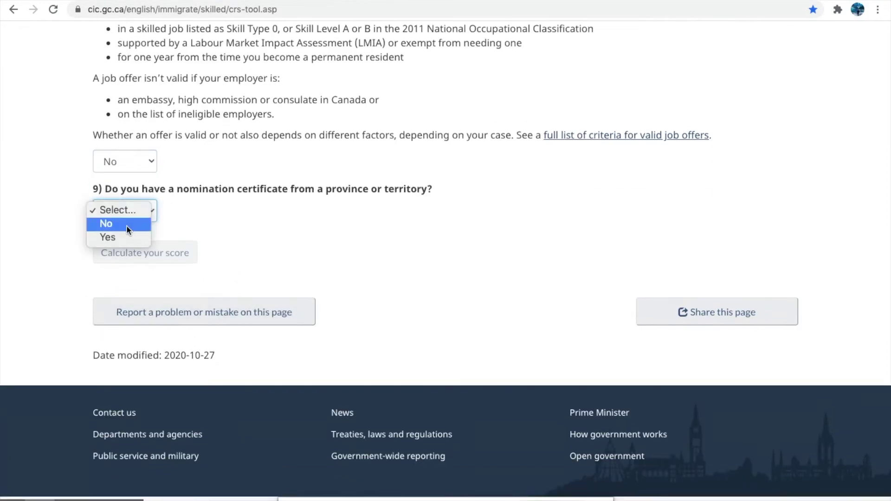
click(127, 223)
Step: Answer No to having a brother or sister living in Canada who is a citizen or permanent resident
scroll(288, 287, down, 3)
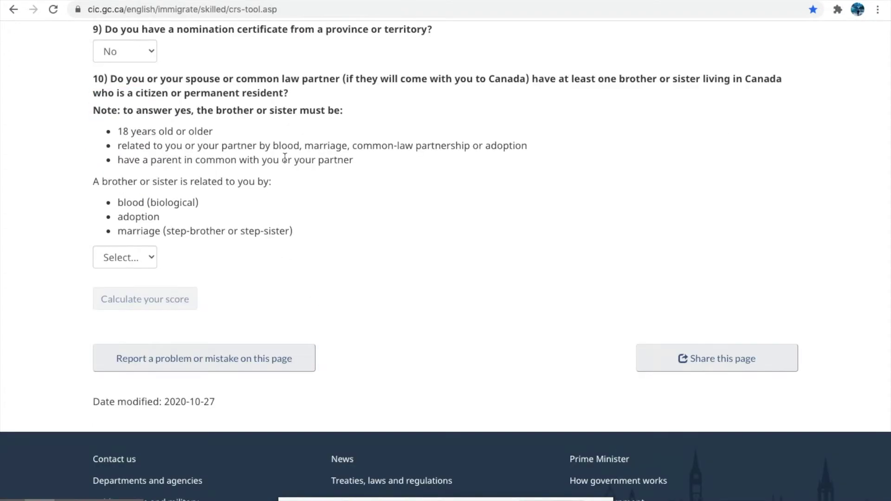
key(Tab)
key(n)
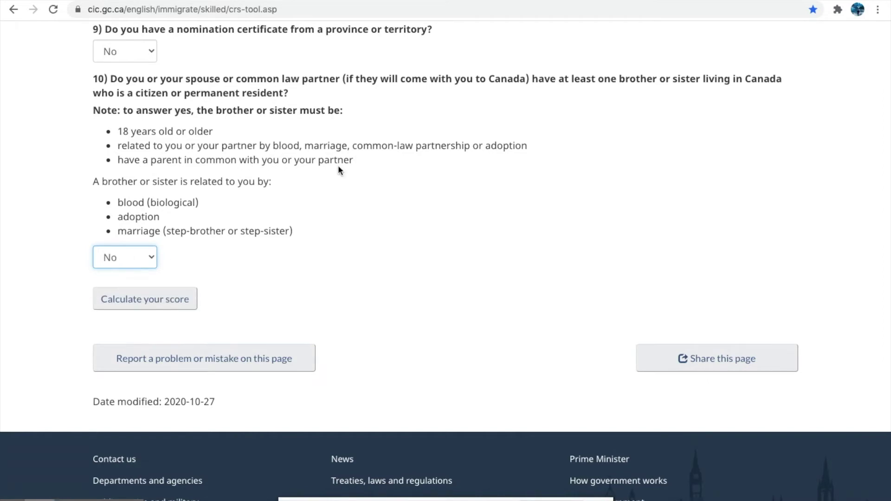
click(326, 219)
Step: Calculate the score and view the grand total in the Comprehensive Ranking System results
scroll(326, 218, down, 1)
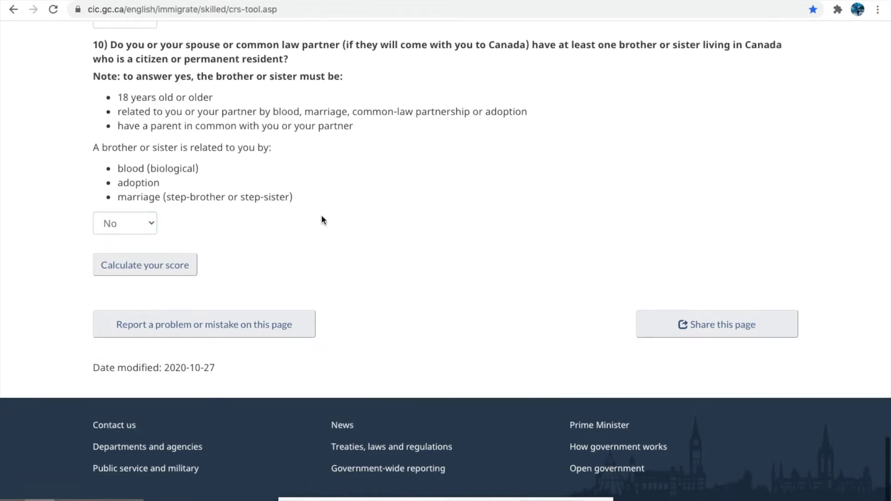
click(161, 271)
scroll(372, 255, down, 10)
scroll(374, 258, down, 7)
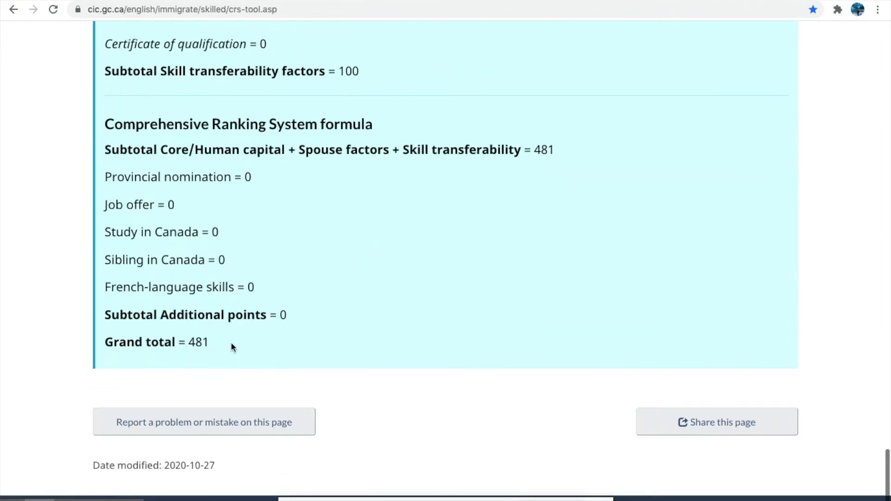
Step: Search Google for "cic round of invitations" in a new tab and open the Canada.ca Express Entry rounds of invitations page
double_click(199, 342)
click(279, 332)
key(super+t)
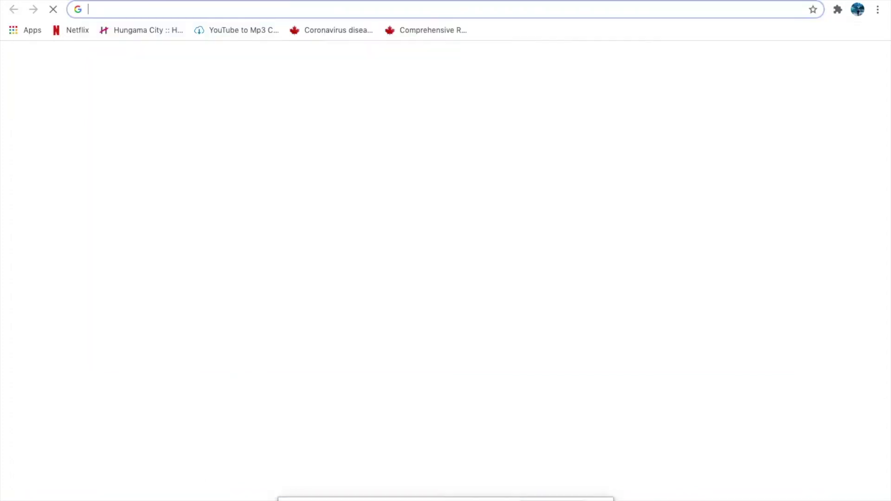
text(cic)
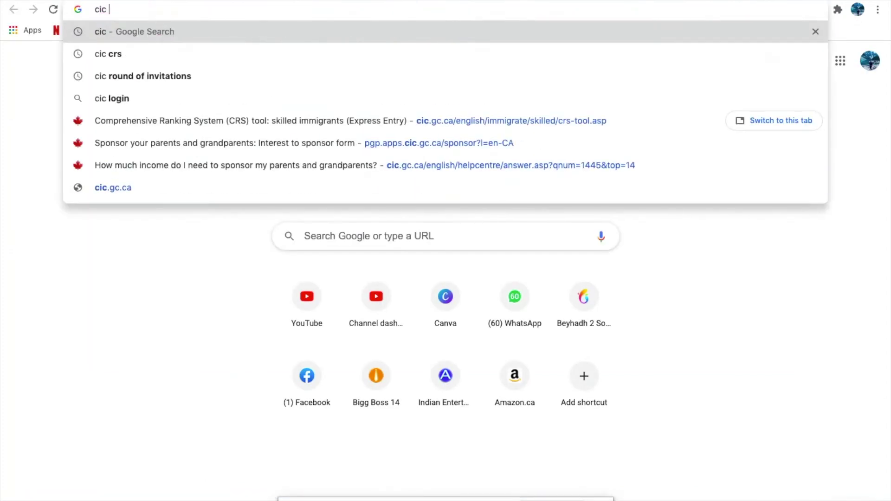
key(Down)
key(Down)
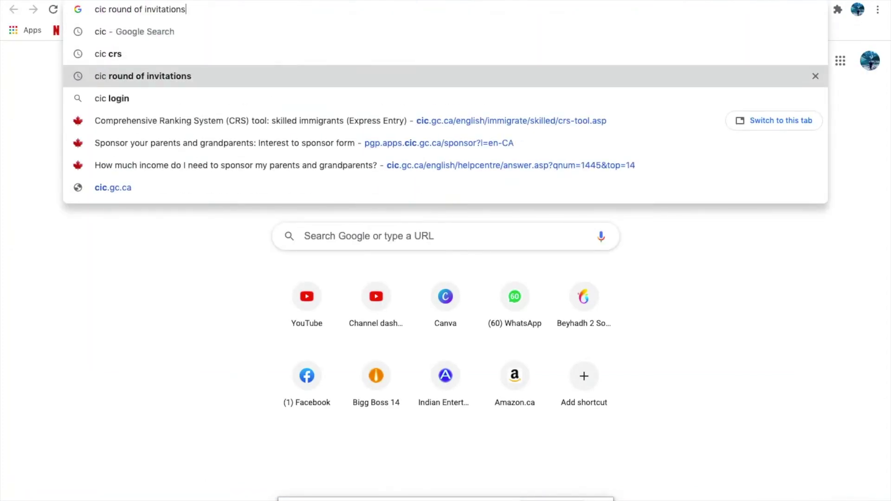
key(Return)
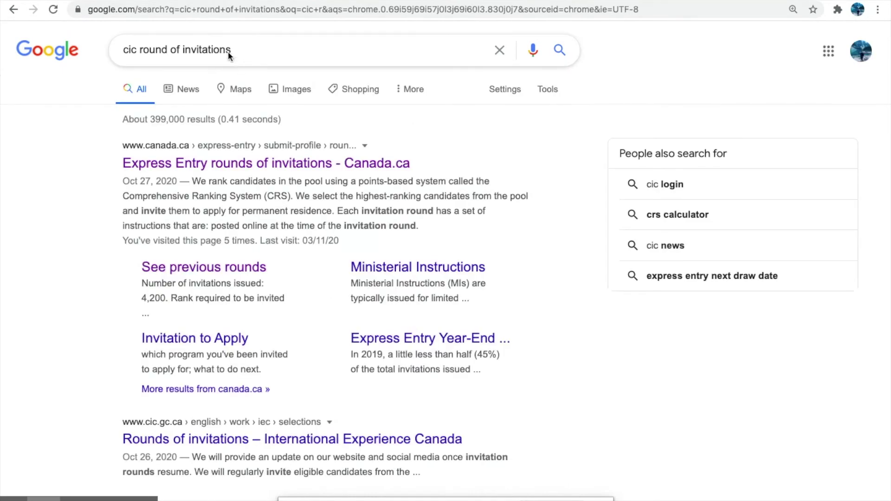
click(288, 164)
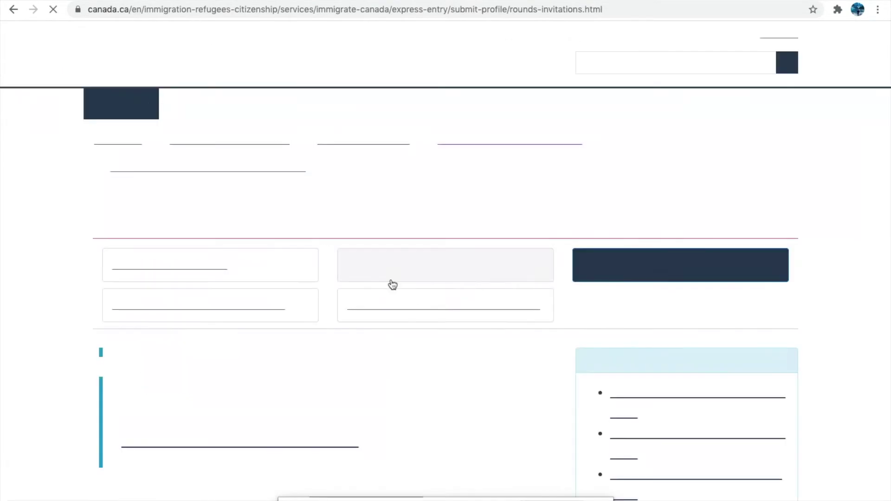
Step: Examine the latest round's date and lowest invited CRS score, and compare that score with the grand total in the CRS tool
scroll(447, 342, down, 20)
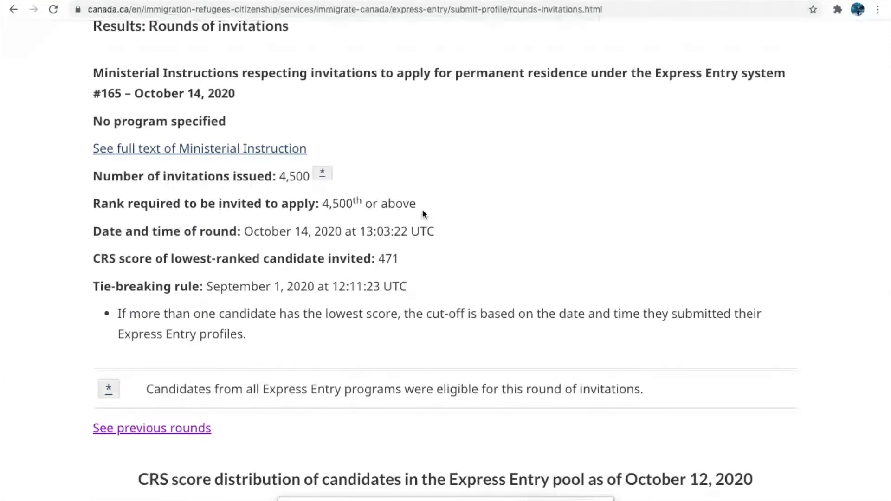
drag(352, 235, 260, 238)
click(432, 249)
double_click(387, 258)
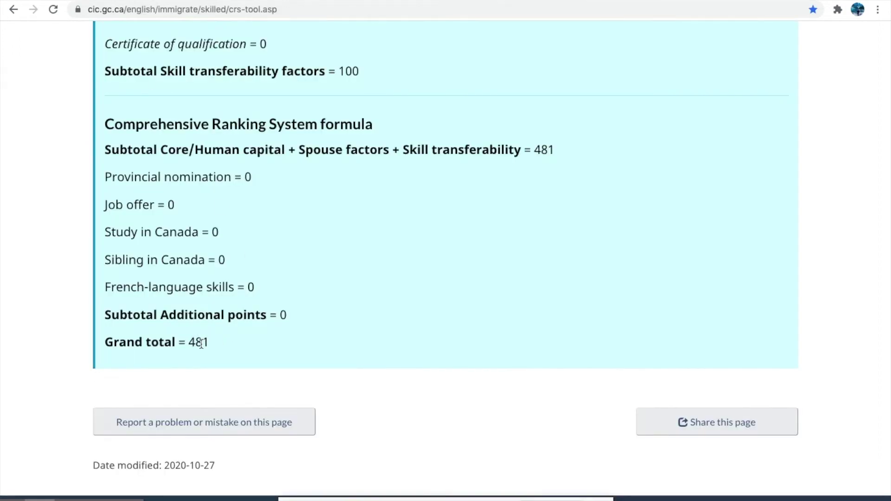
double_click(201, 343)
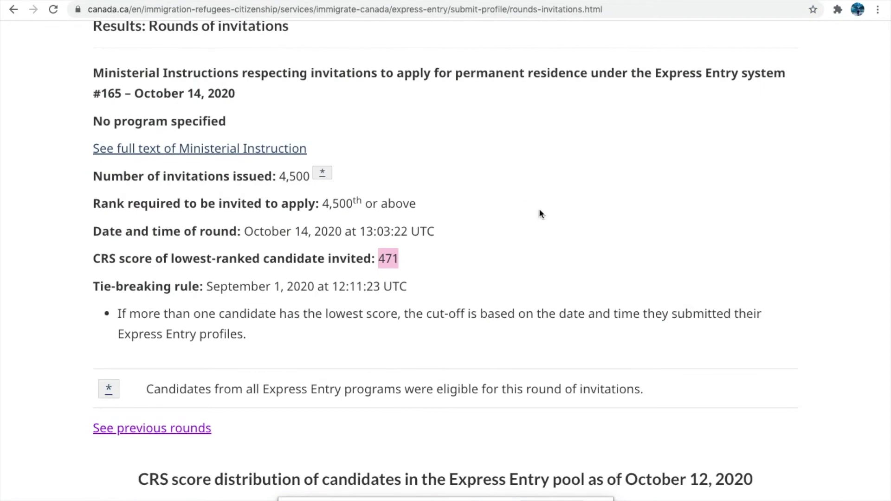
click(540, 210)
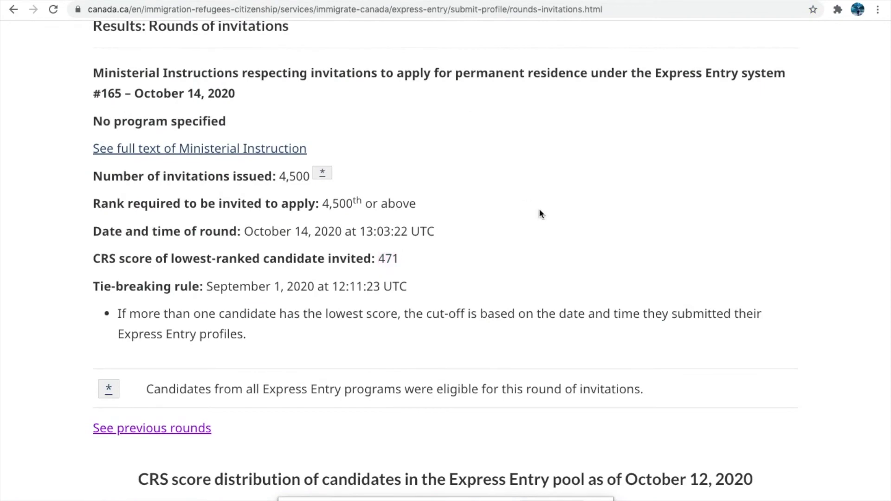
scroll(539, 213, down, 1)
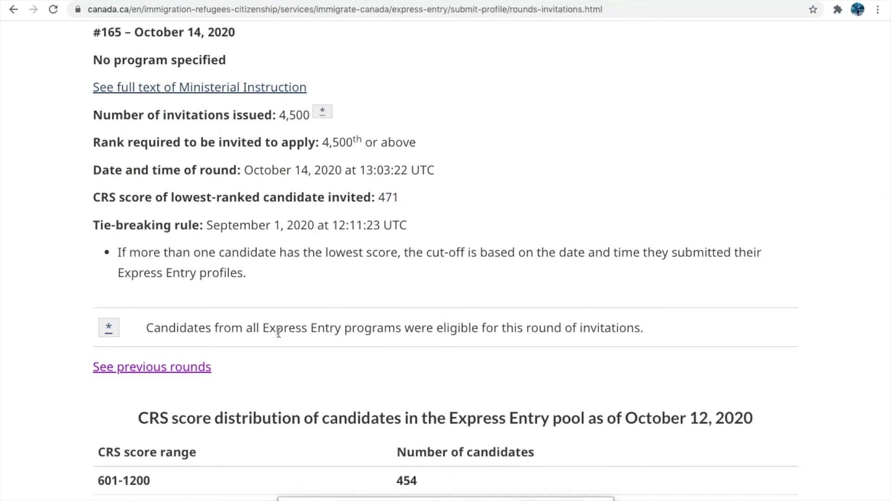
Step: Open the previous rounds of invitations and examine the date and lowest invited CRS score of round #164
click(189, 372)
scroll(501, 292, down, 3)
scroll(505, 295, down, 1)
drag(338, 191, 295, 190)
double_click(388, 218)
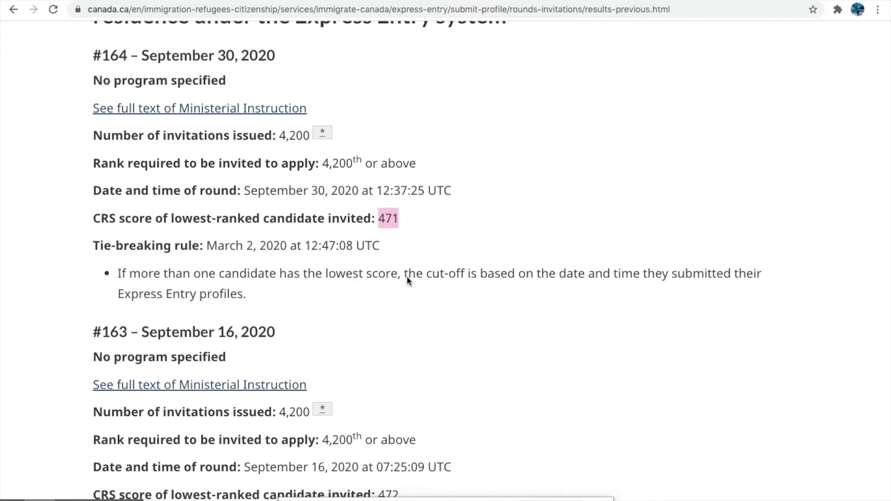
Step: Examine the date and lowest invited CRS score of round #163
scroll(410, 297, down, 3)
drag(337, 339, 288, 339)
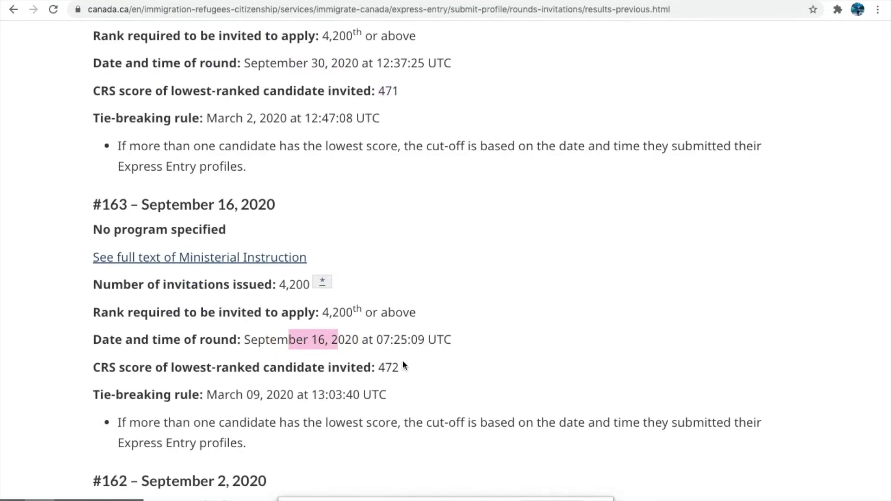
double_click(390, 367)
click(479, 350)
Step: Compare the program types specified for round #164 and round #161 in the previous rounds list
scroll(478, 351, up, 5)
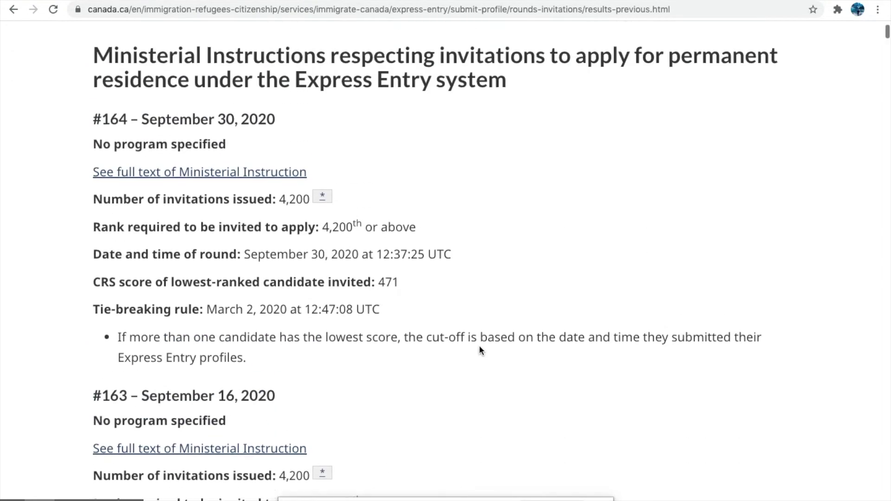
drag(245, 194, 95, 194)
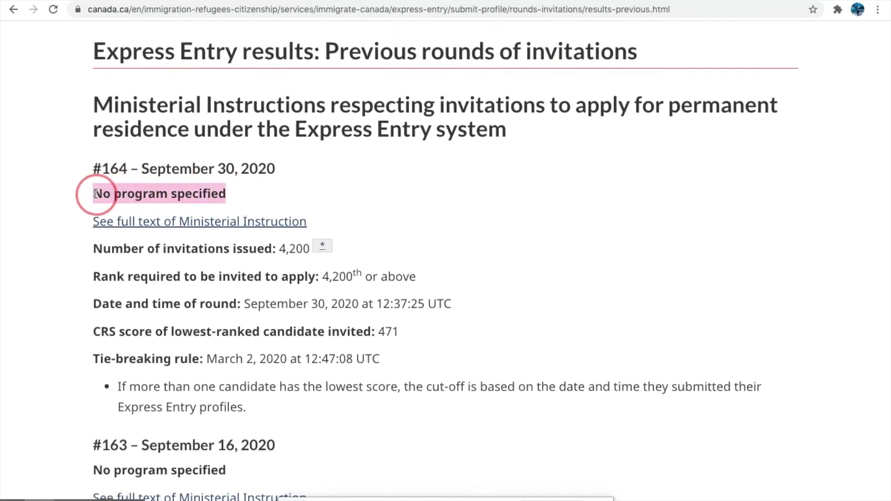
click(414, 221)
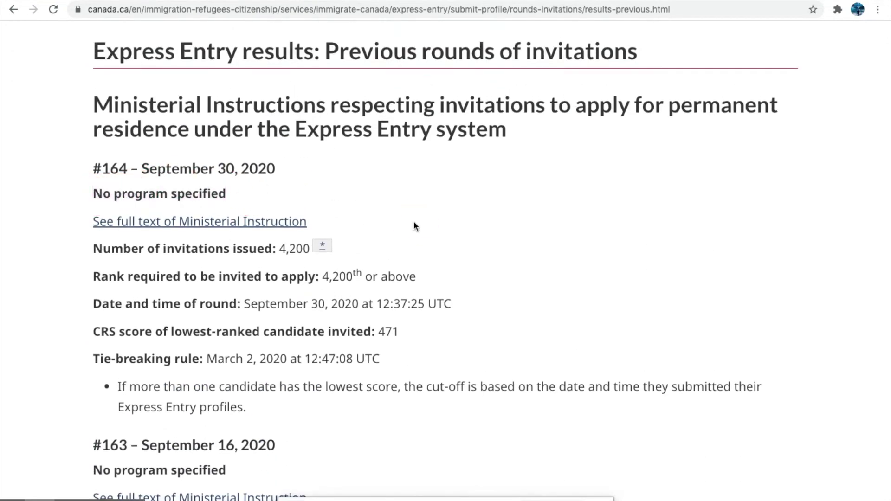
scroll(413, 223, down, 15)
drag(93, 240, 342, 240)
click(341, 240)
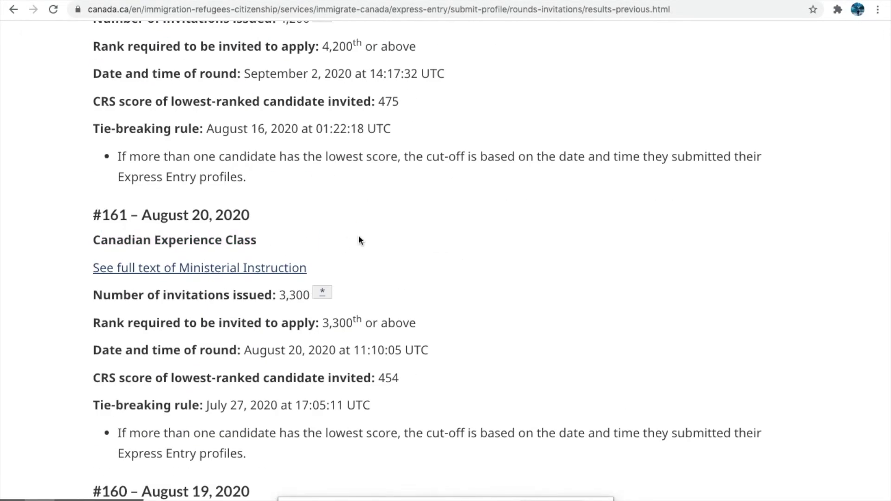
scroll(358, 240, down, 3)
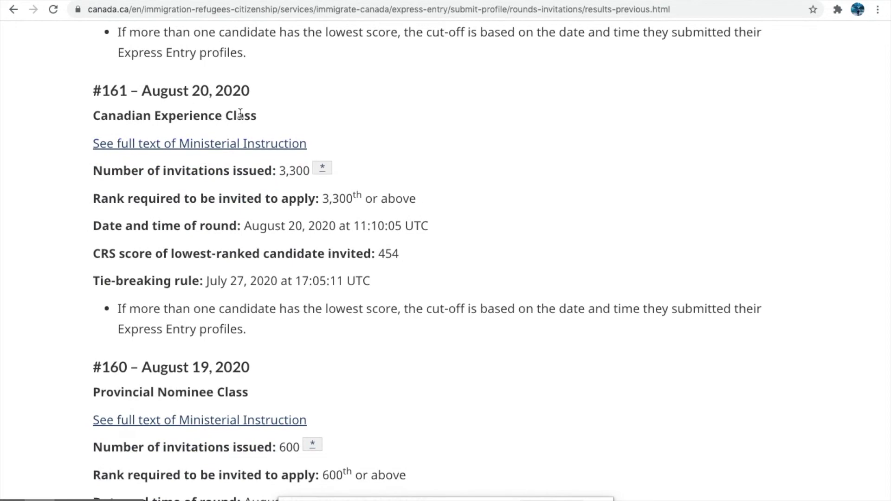
Step: Examine the program type and lowest invited CRS score of round #160 from August 19, 2020
scroll(324, 362, down, 3)
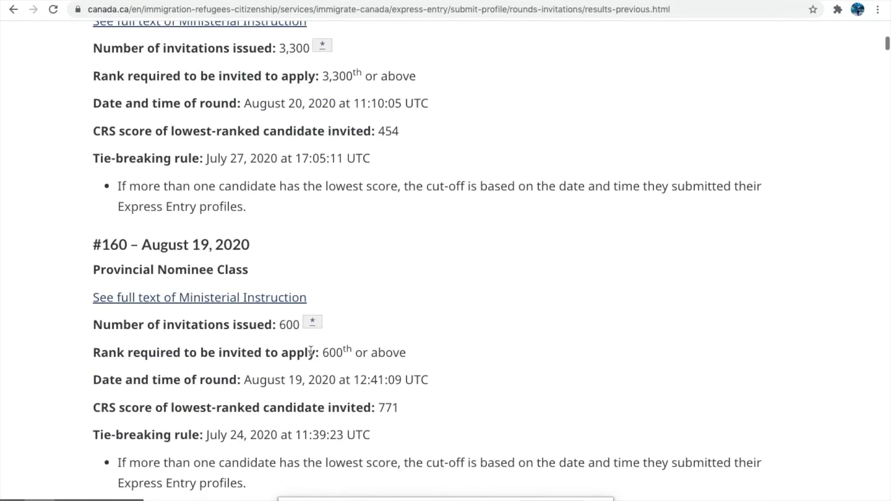
drag(151, 269, 250, 277)
click(285, 272)
scroll(284, 276, down, 2)
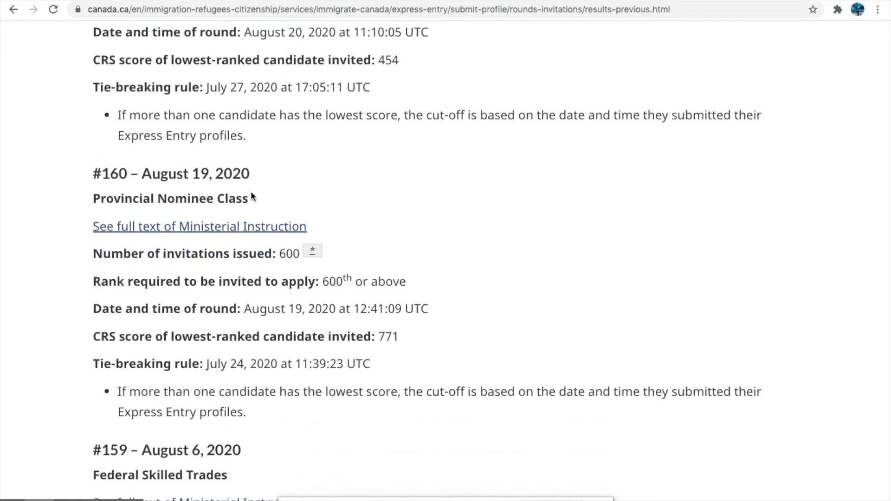
double_click(385, 333)
click(460, 334)
double_click(393, 335)
click(431, 335)
double_click(390, 334)
click(447, 330)
Step: Return to the current rounds of invitations page and check the number of candidates in the 411-420 CRS score range
click(16, 12)
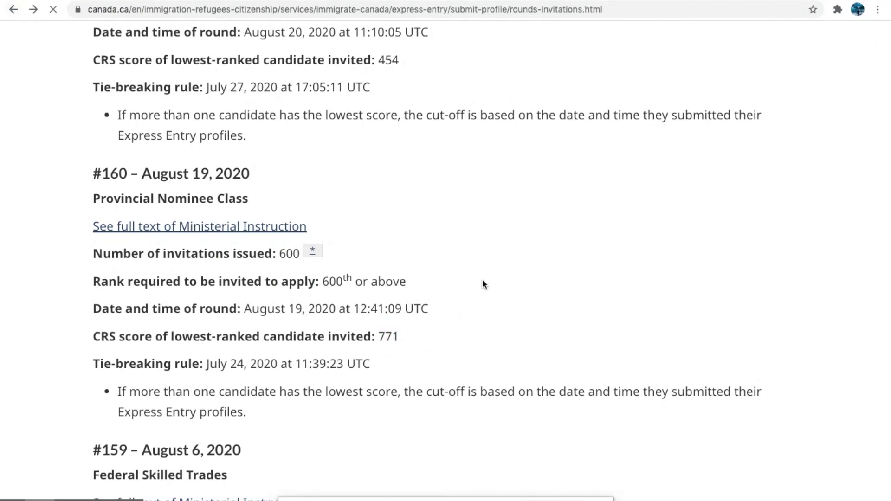
scroll(513, 299, down, 6)
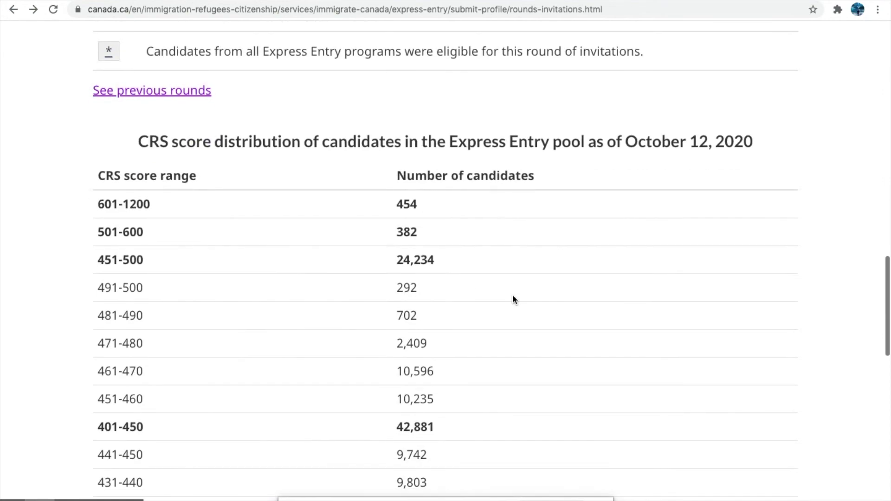
scroll(327, 275, down, 9)
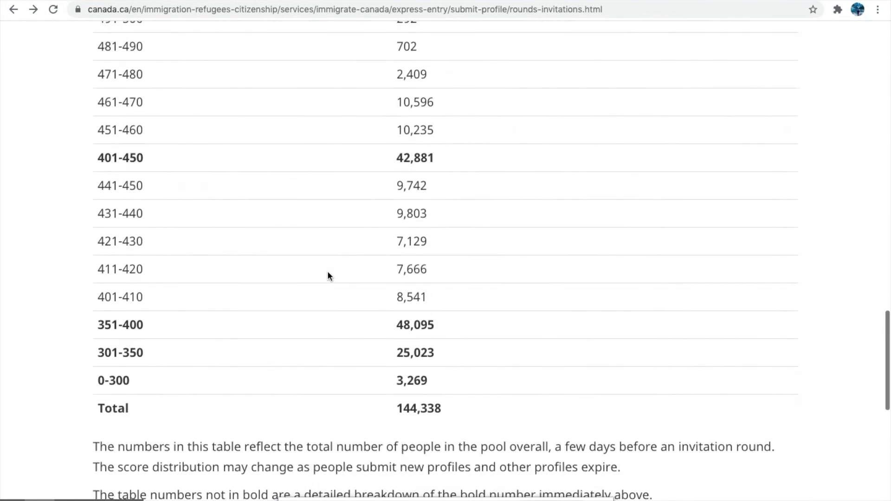
drag(441, 269, 399, 266)
click(488, 271)
Step: Check the as-of date in the heading of the CRS score distribution table
scroll(488, 274, up, 7)
scroll(488, 271, up, 4)
drag(687, 251, 753, 251)
click(577, 217)
scroll(577, 217, down, 2)
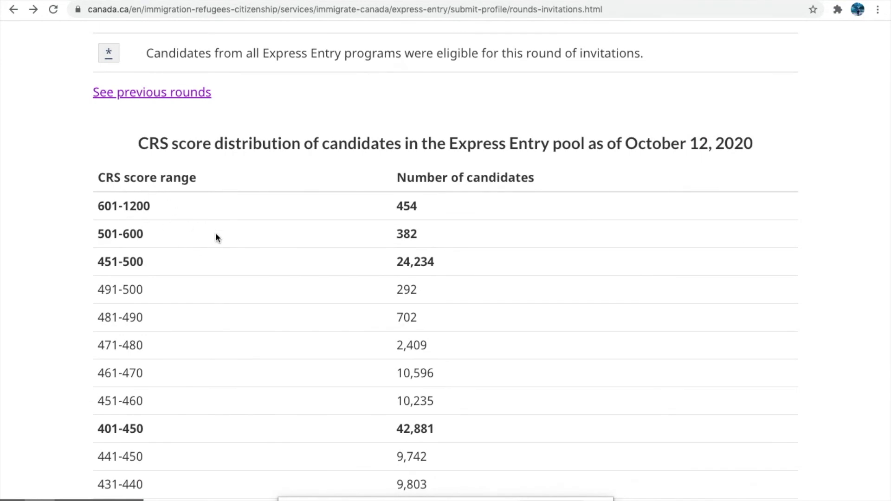
Step: Examine the numbers of candidates in the 401-450 and 451-500 CRS score ranges
scroll(506, 273, down, 4)
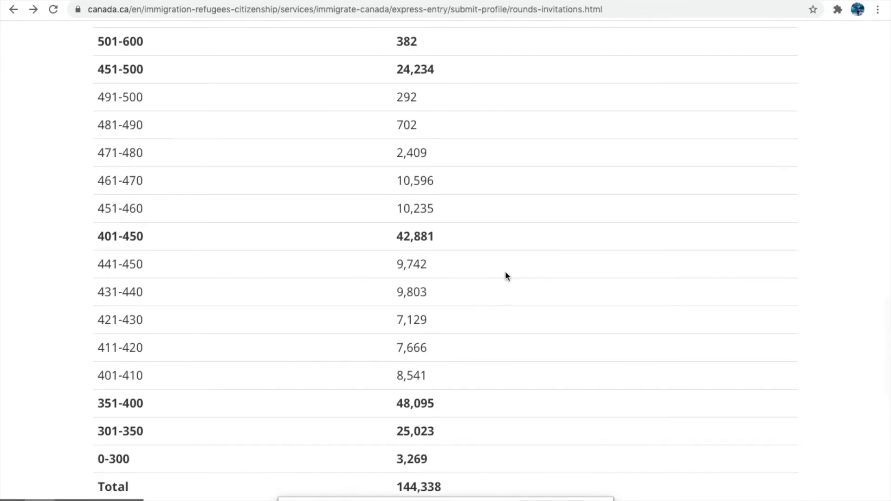
scroll(505, 275, up, 2)
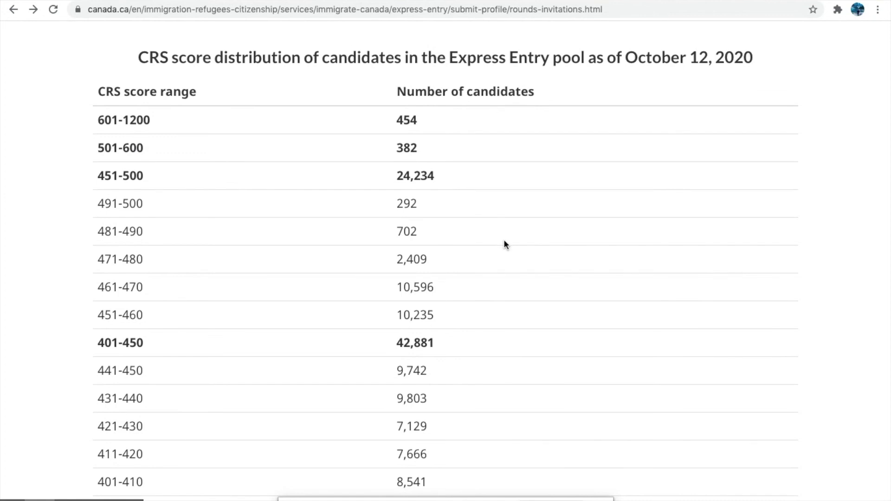
scroll(505, 243, down, 1)
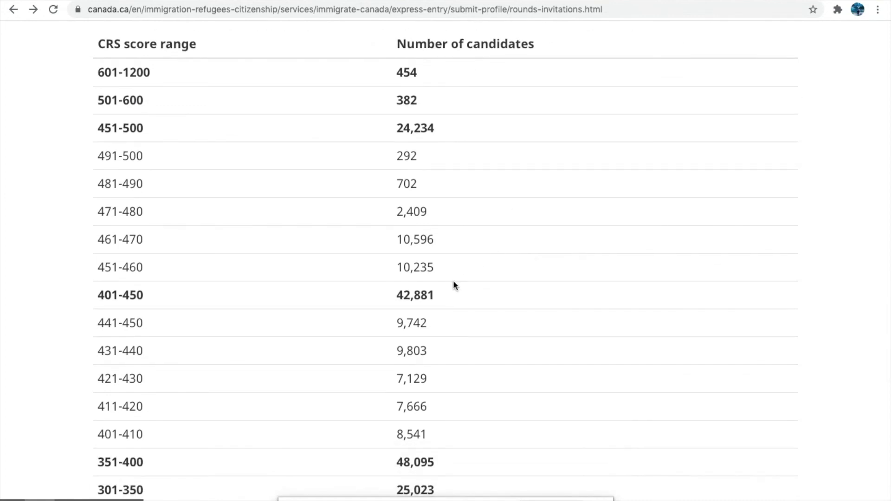
drag(441, 293, 394, 291)
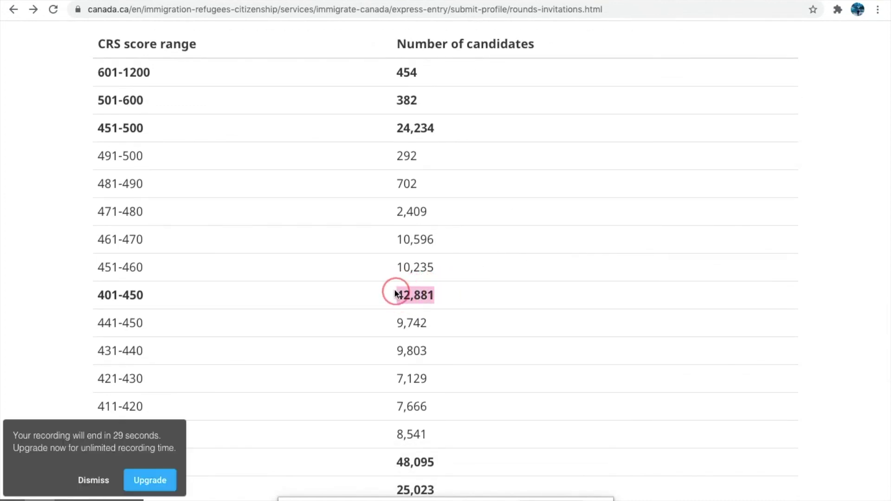
drag(462, 127, 397, 123)
scroll(503, 227, down, 2)
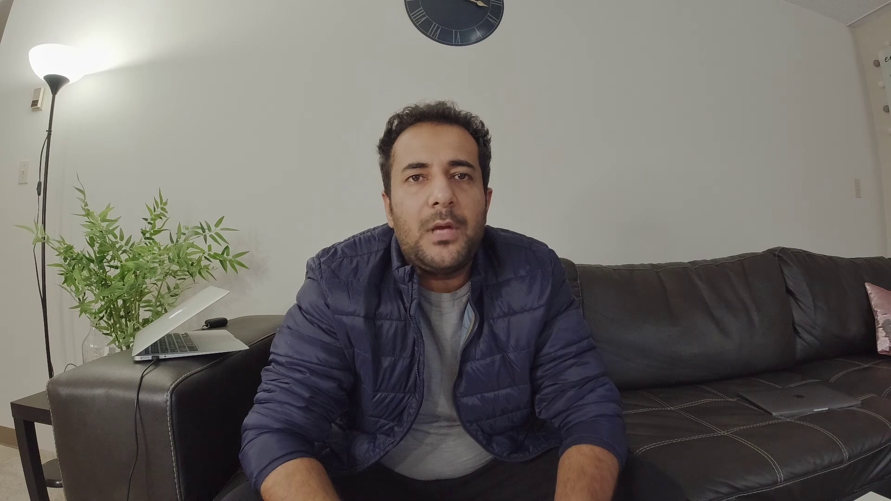